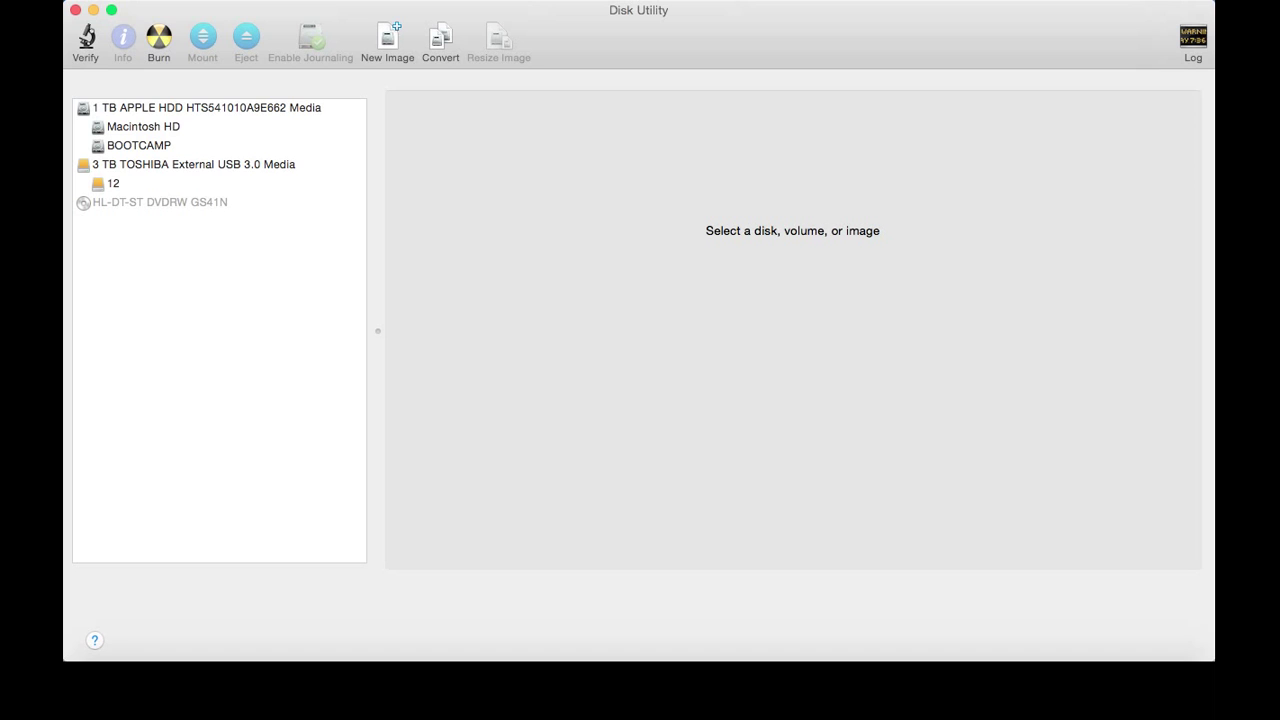
Try to erase the whole 3 TB TOSHIBA External disk in ExFAT format with the name derp.
left_click(194, 164)
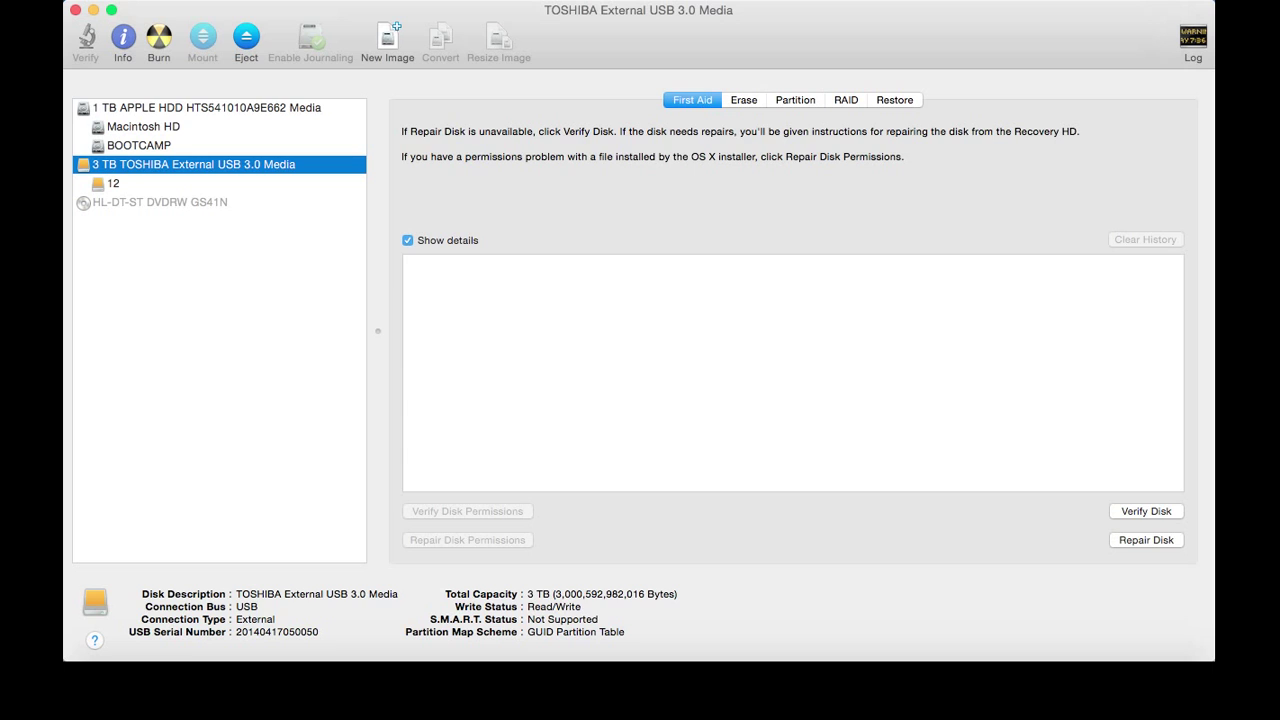
left_click(743, 100)
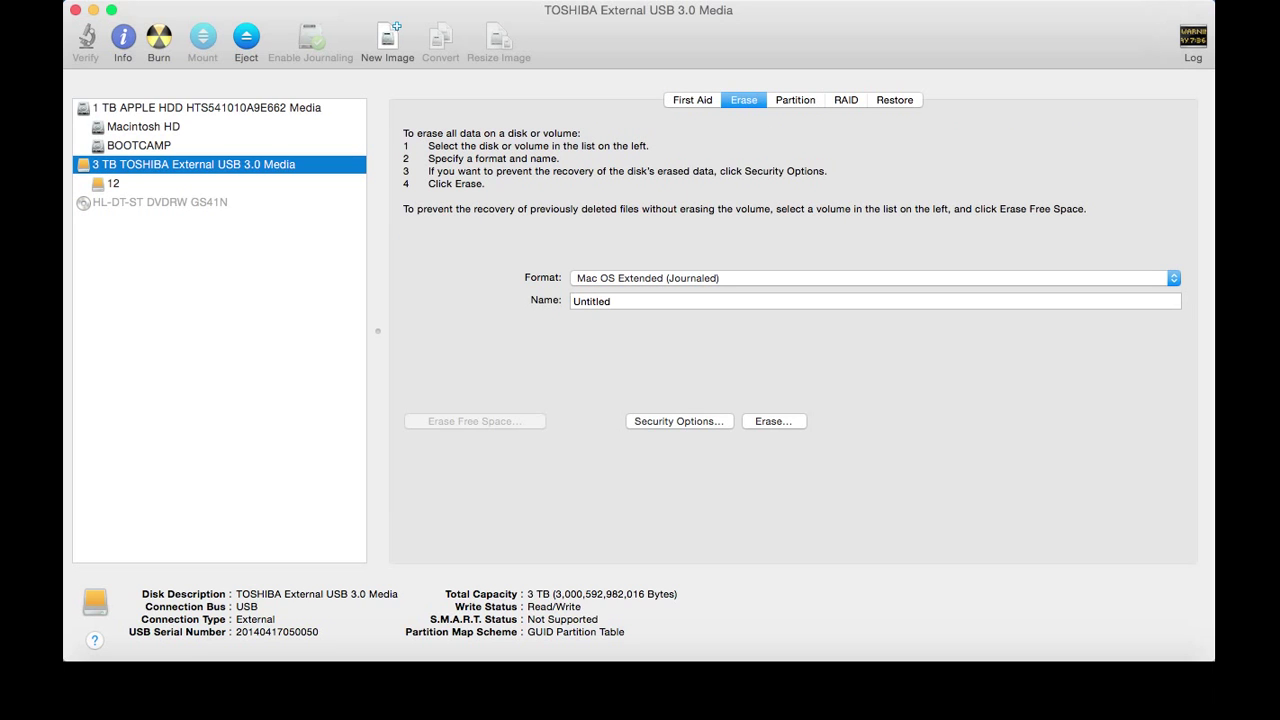
left_click(874, 278)
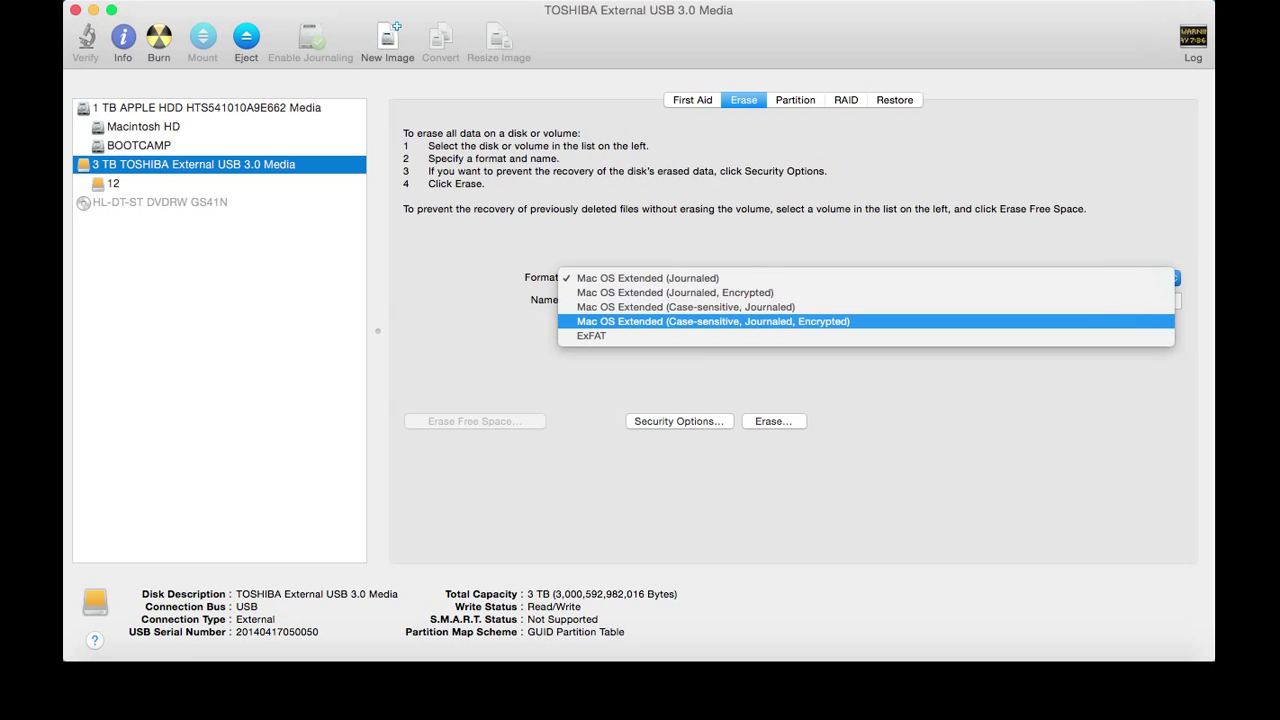
left_click(591, 336)
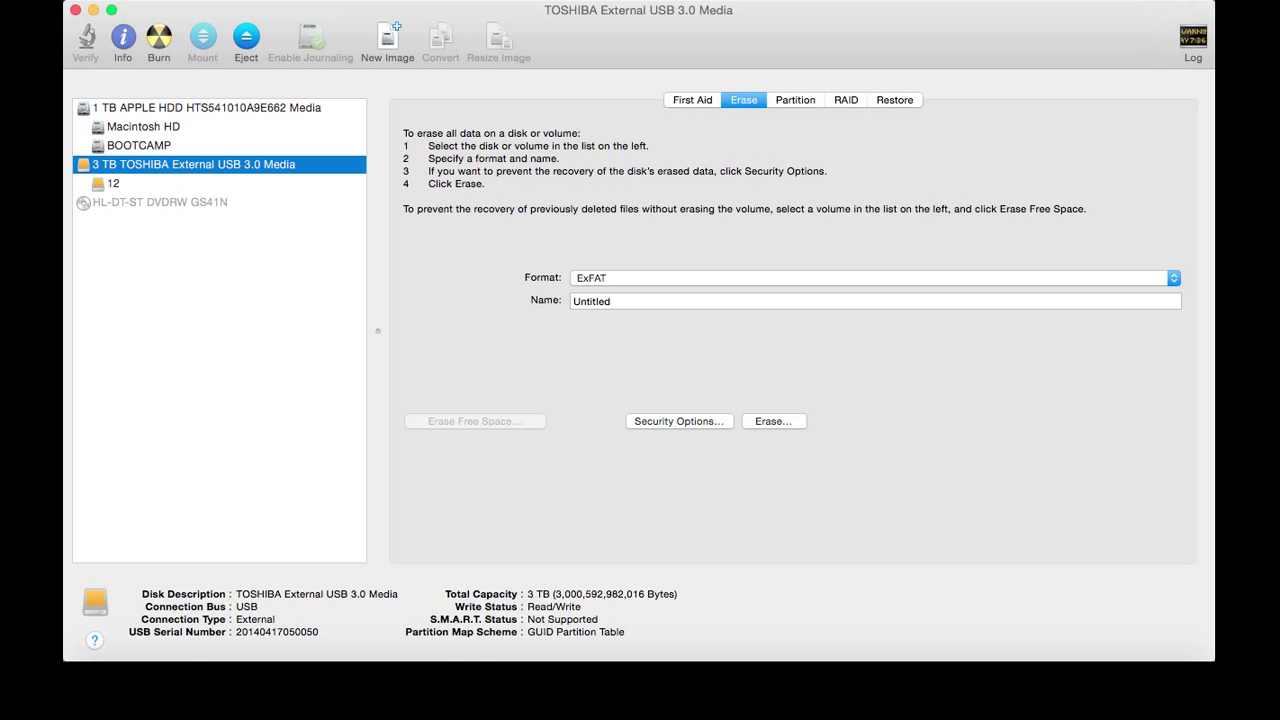
key("Tab")
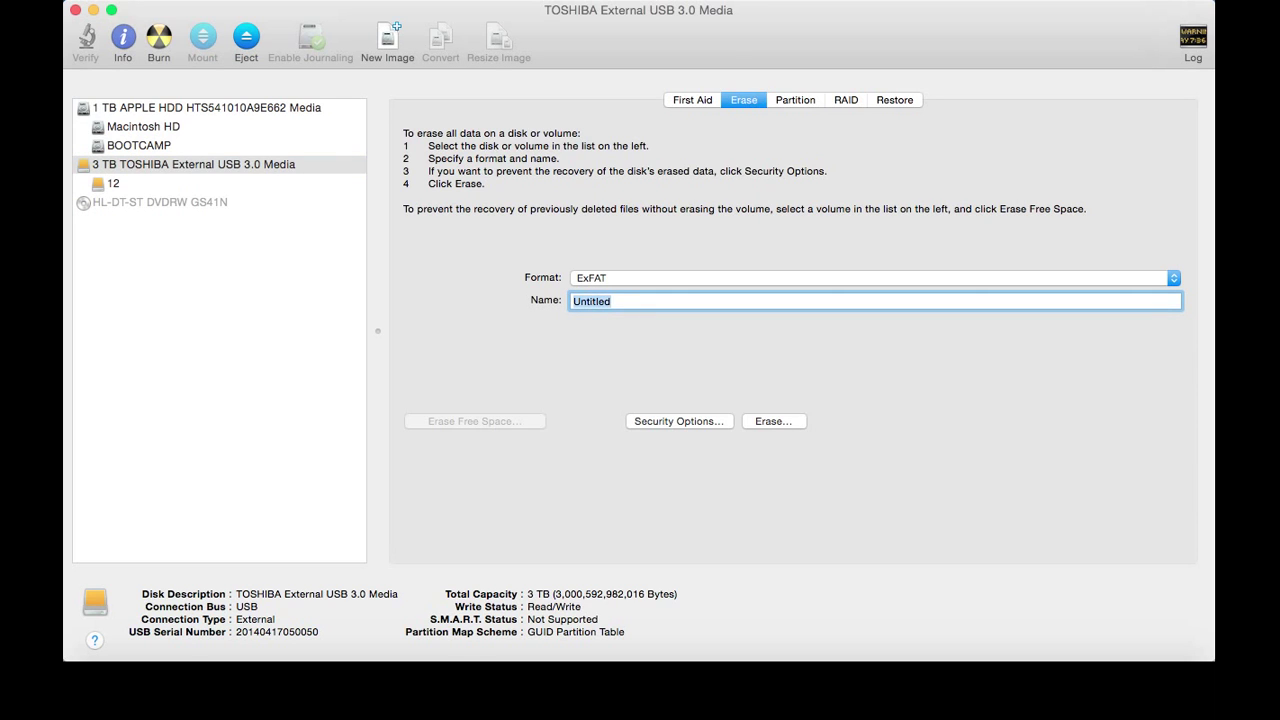
type("derp")
left_click(773, 421)
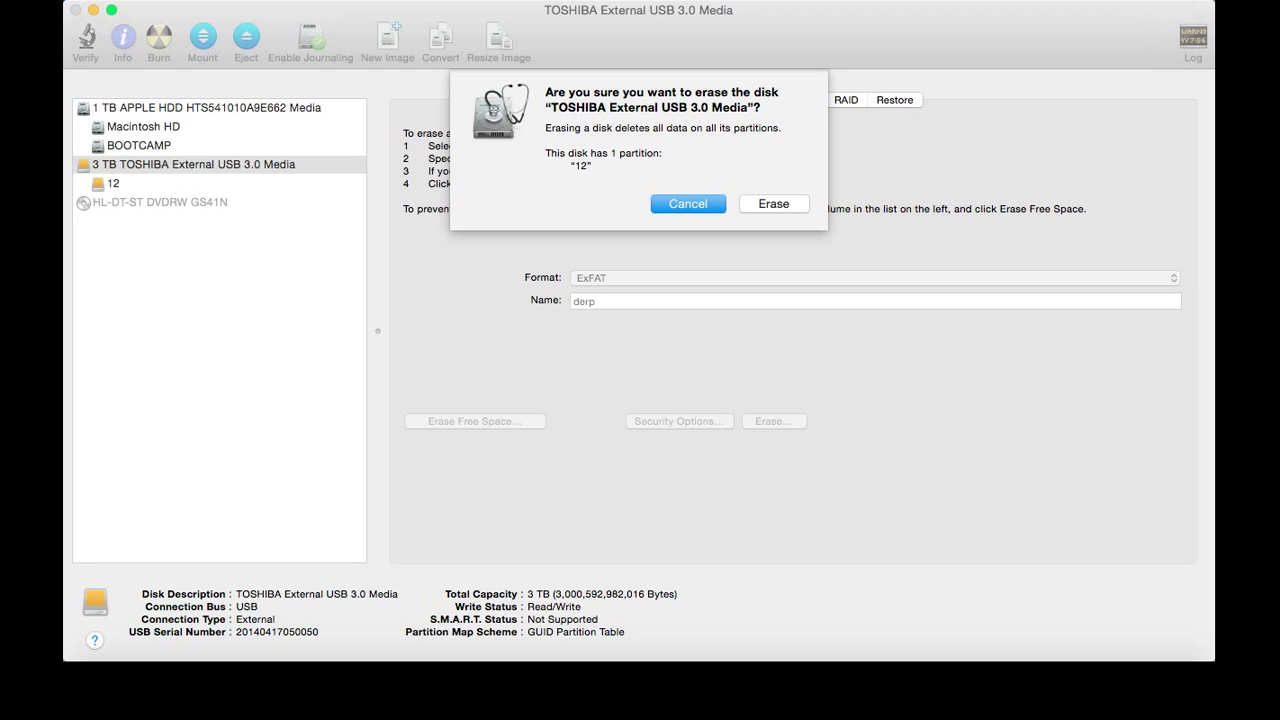
left_click(773, 203)
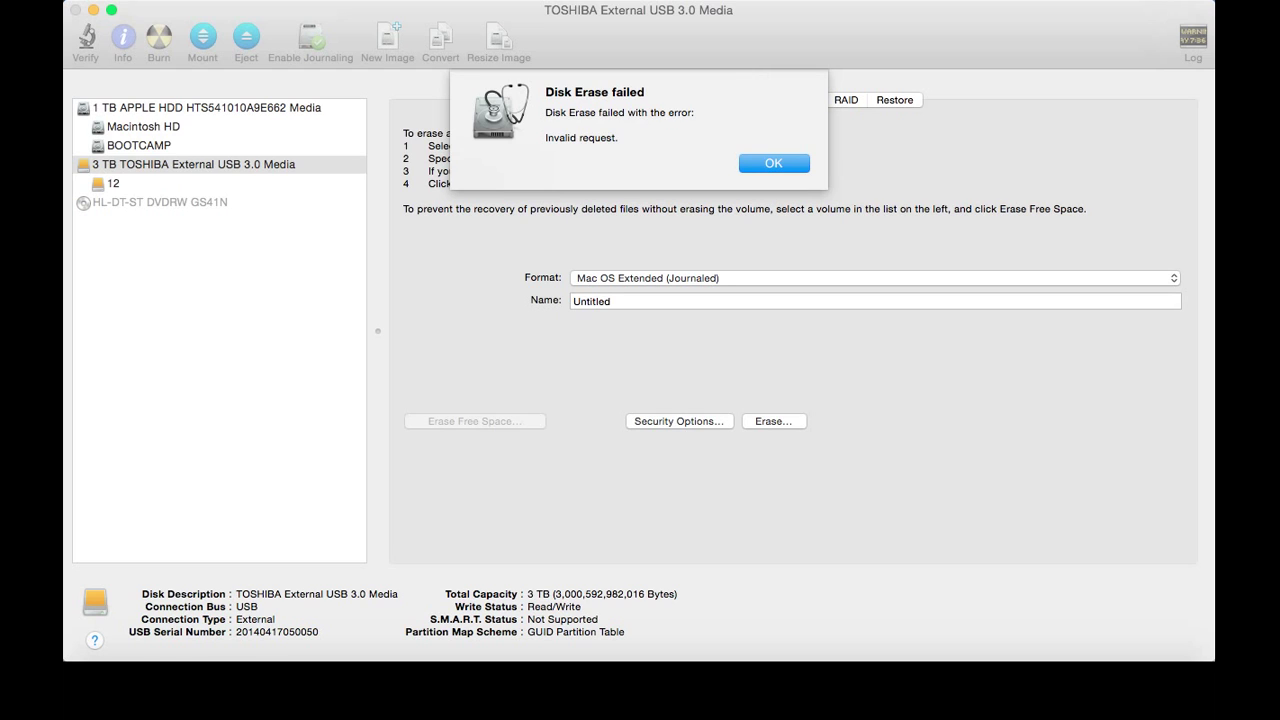
key("Return")
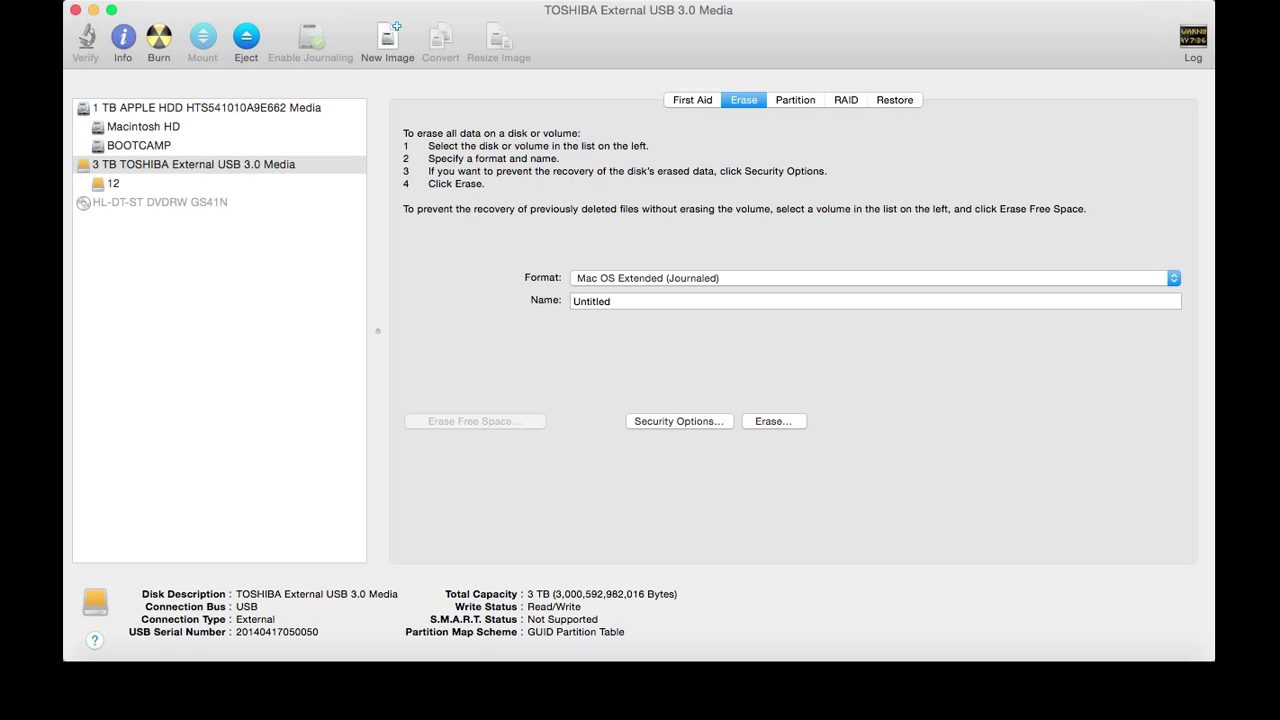
Define a 1 Partition layout for the TOSHIBA disk, named Drive 1 and formatted as MS-DOS (FAT).
left_click(795, 100)
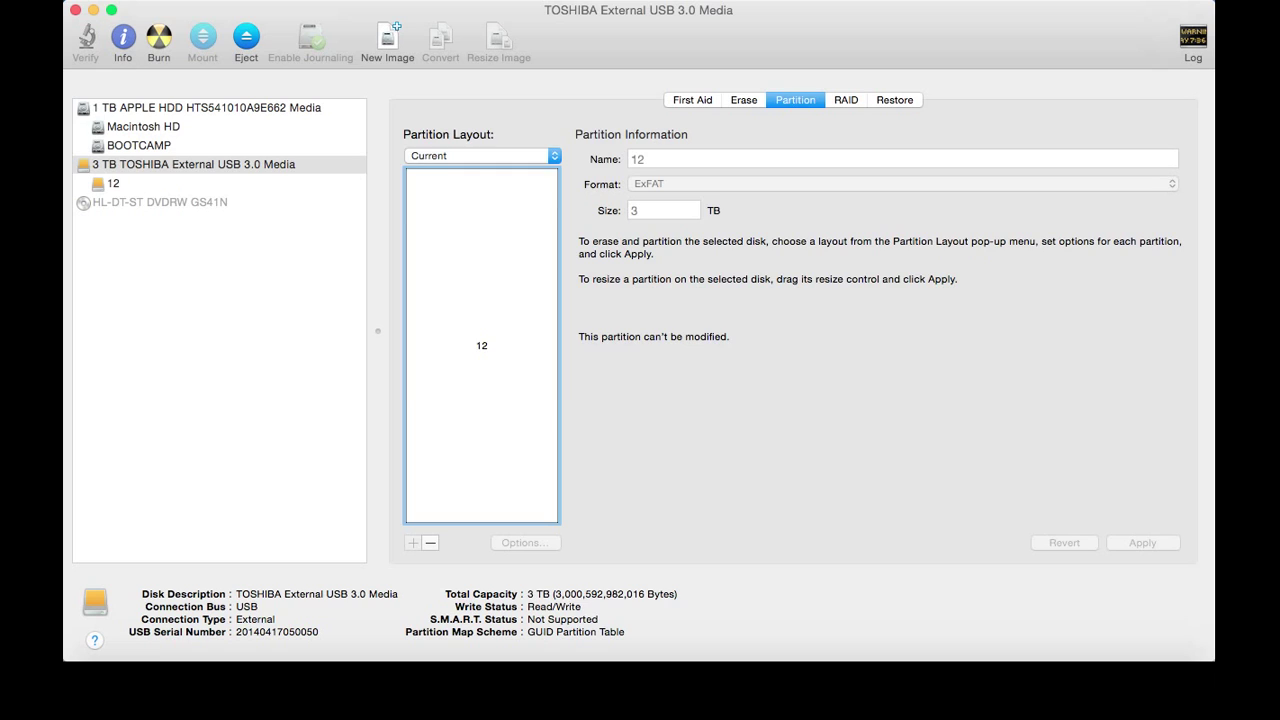
left_click(482, 155)
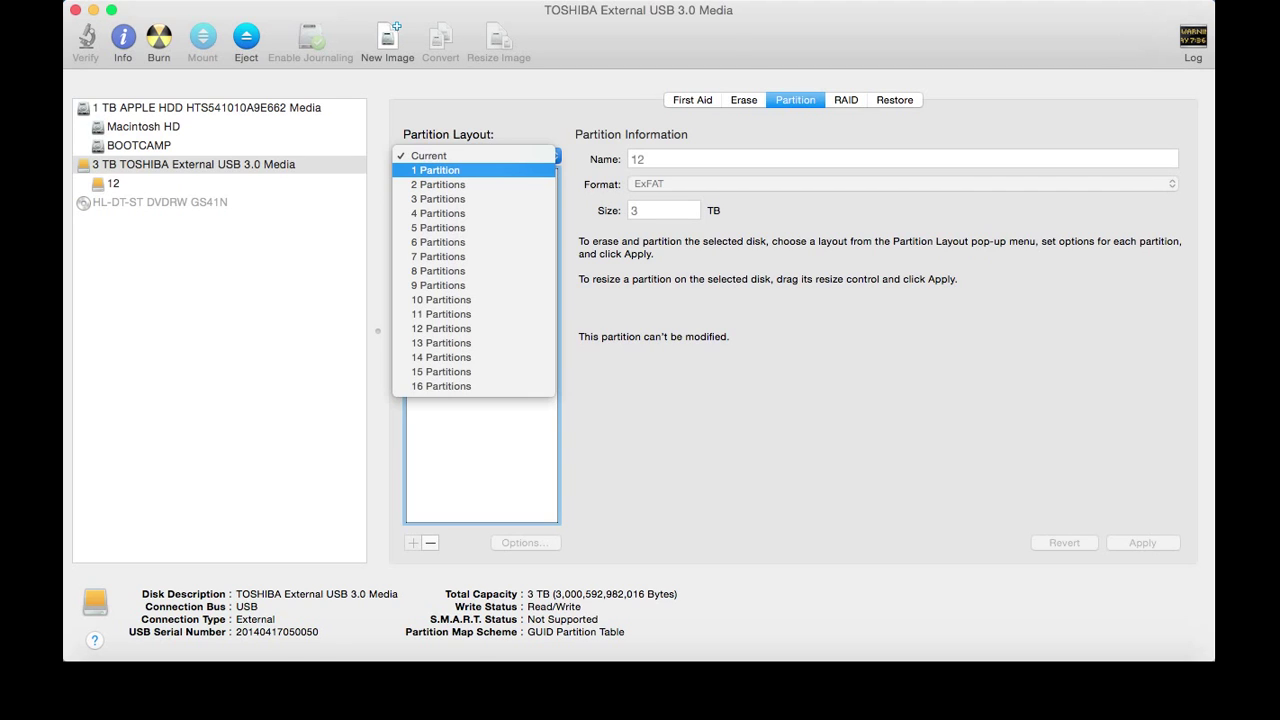
key("Return")
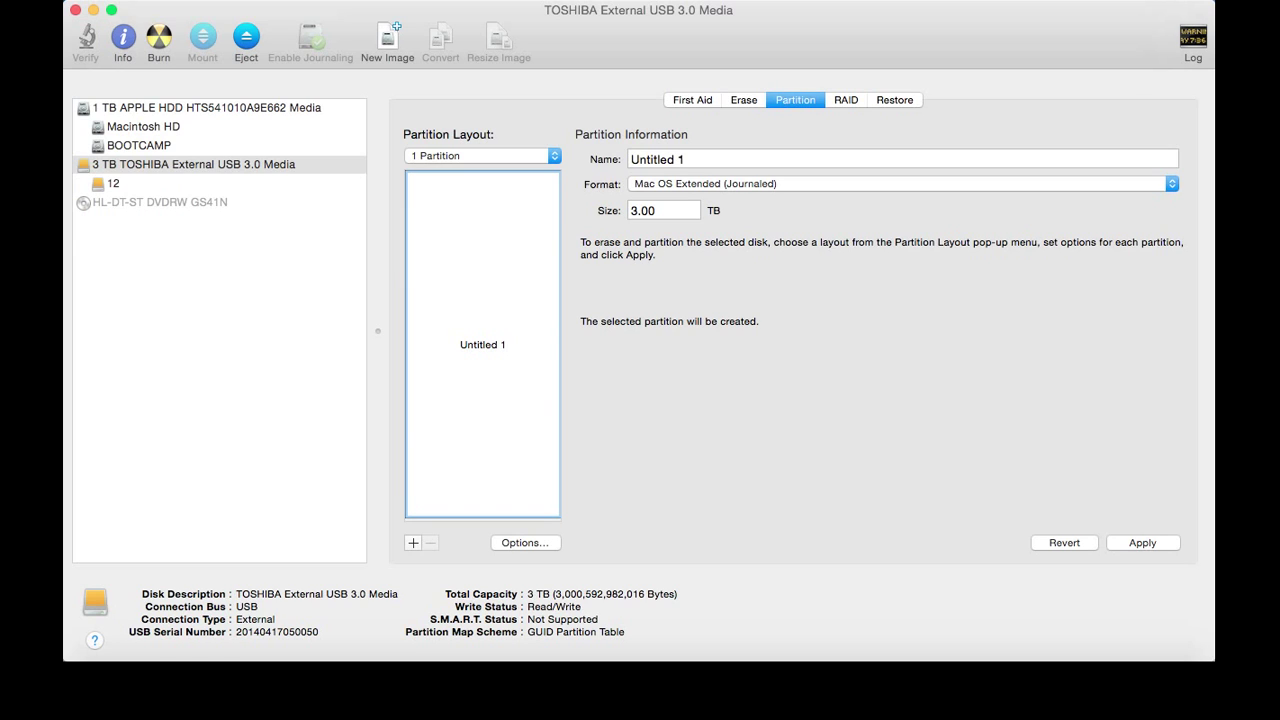
triple_click(681, 159)
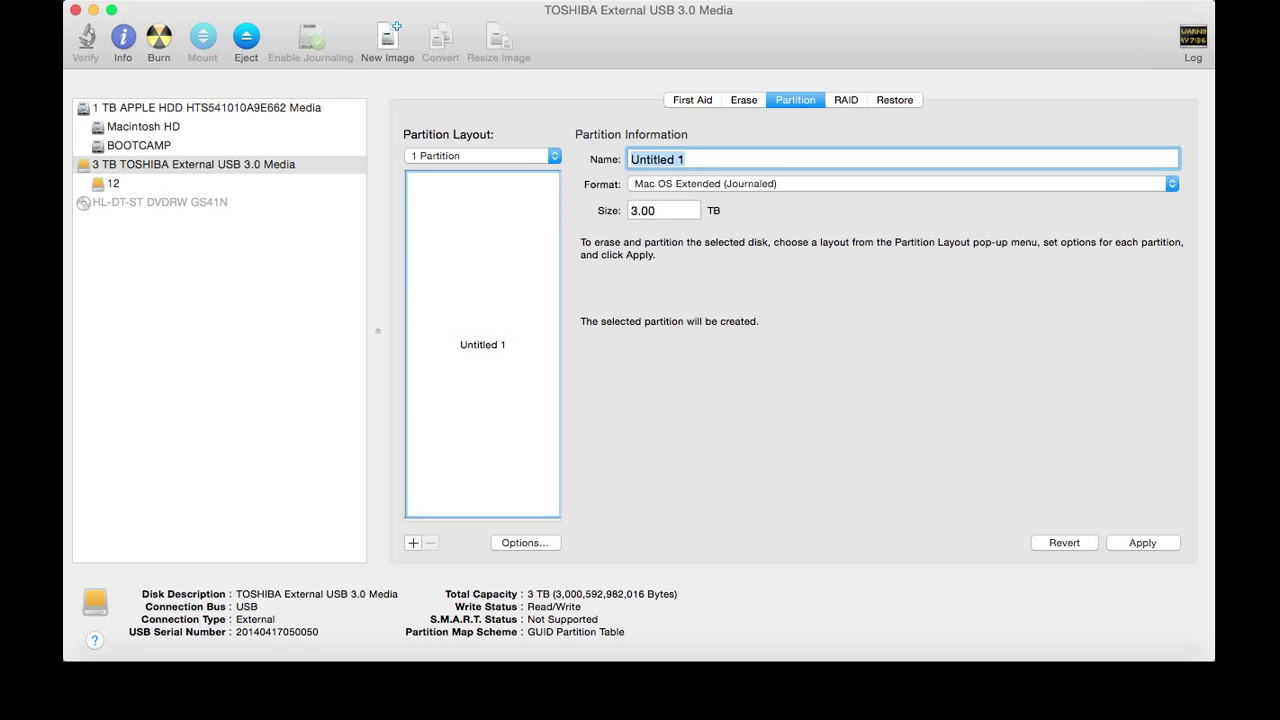
type("Dri")
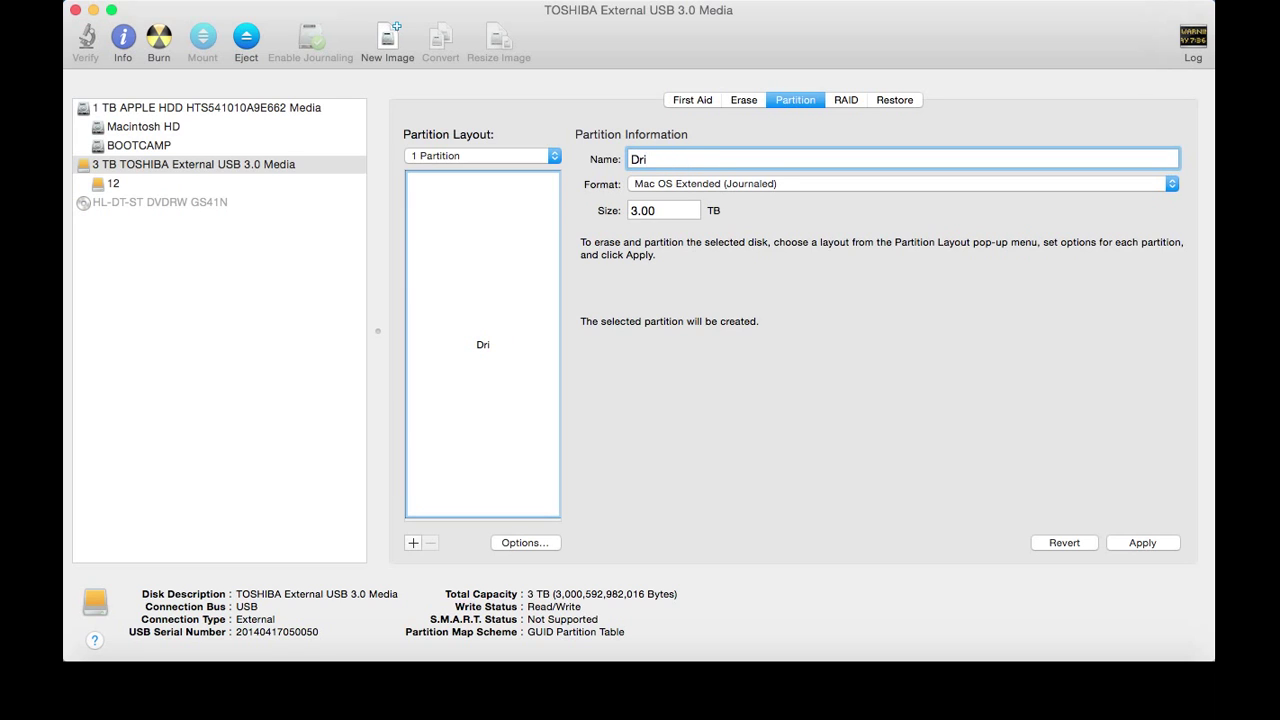
type("ve 1")
left_click(900, 184)
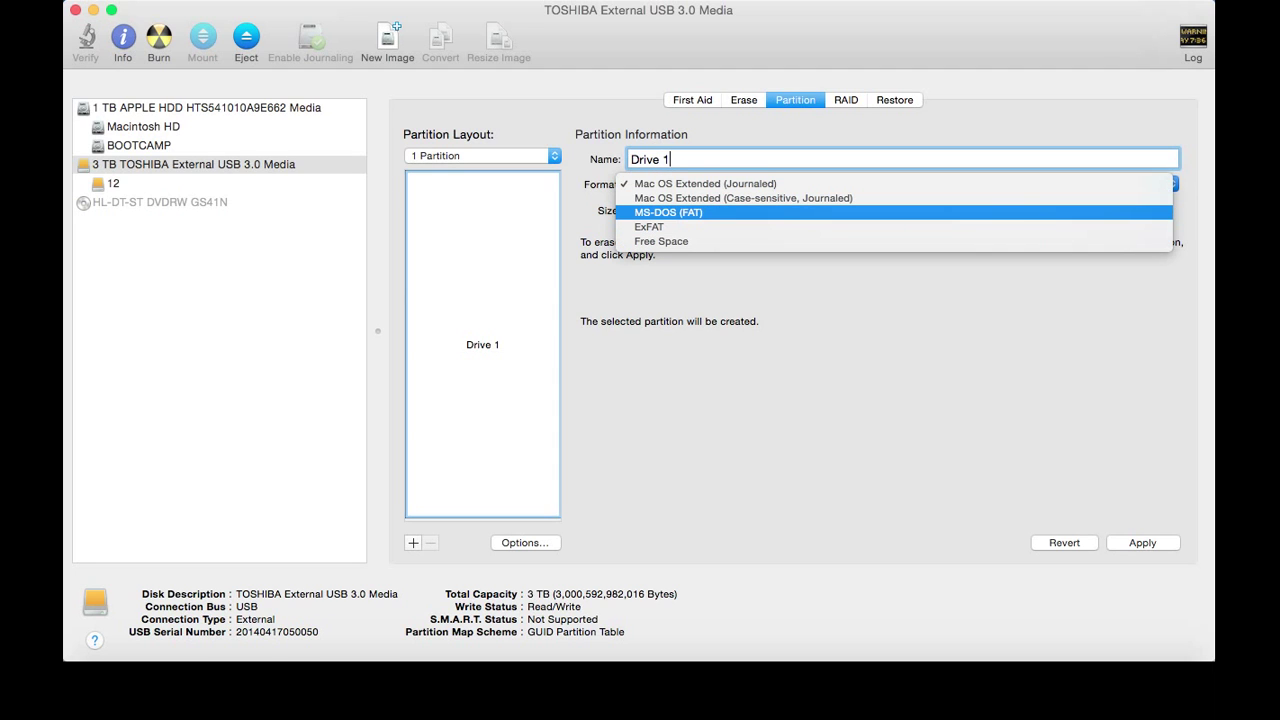
key("Return")
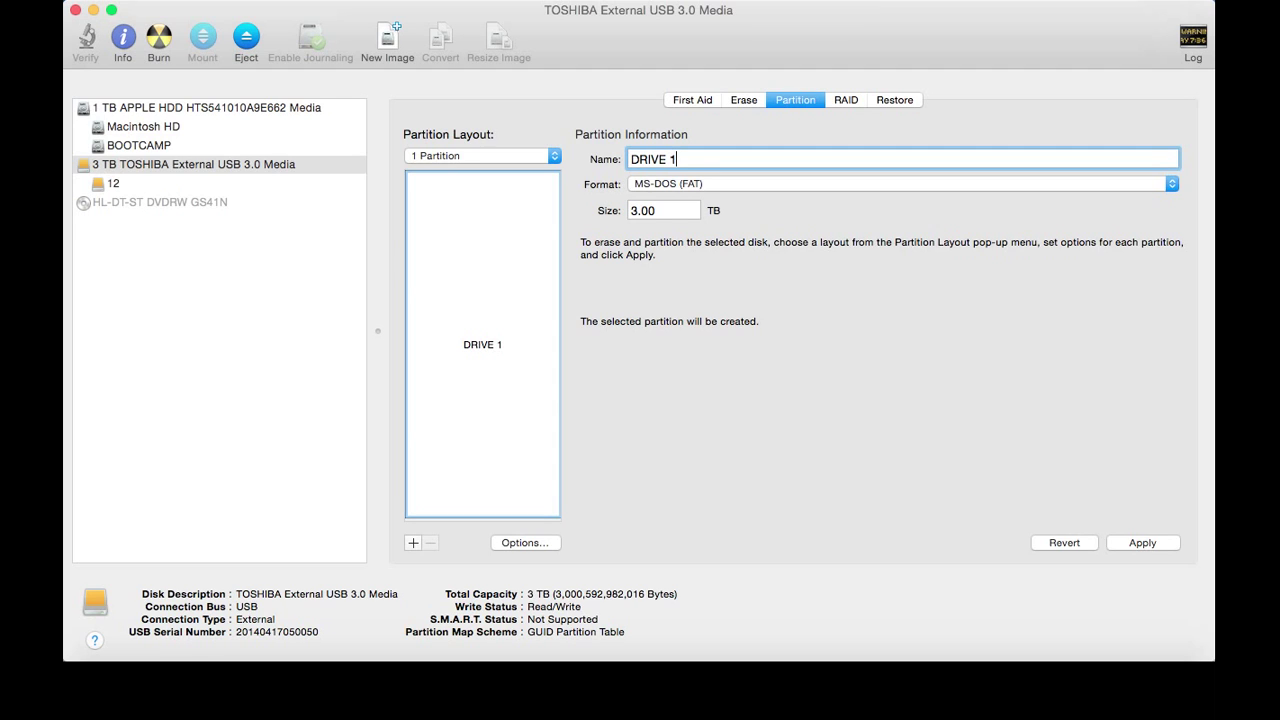
Accept GUID Partition Table as the partition scheme and apply the new layout to the TOSHIBA disk.
left_click(655, 210)
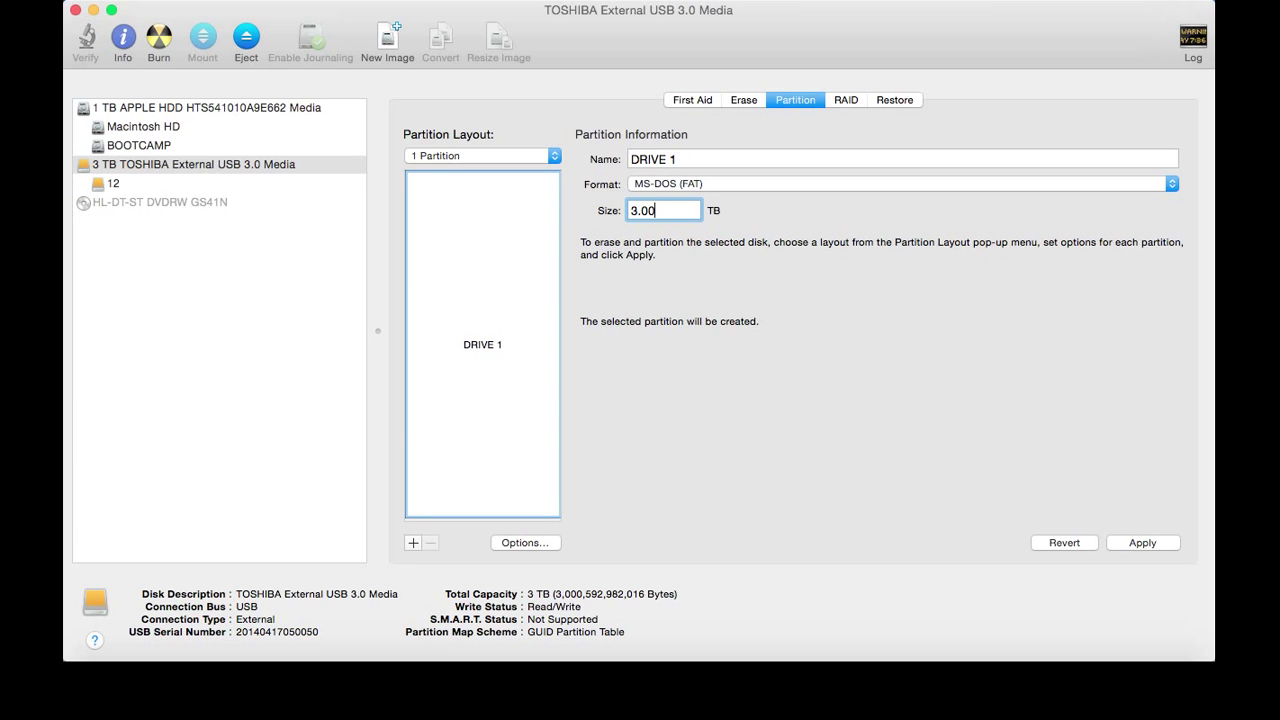
left_click(525, 542)
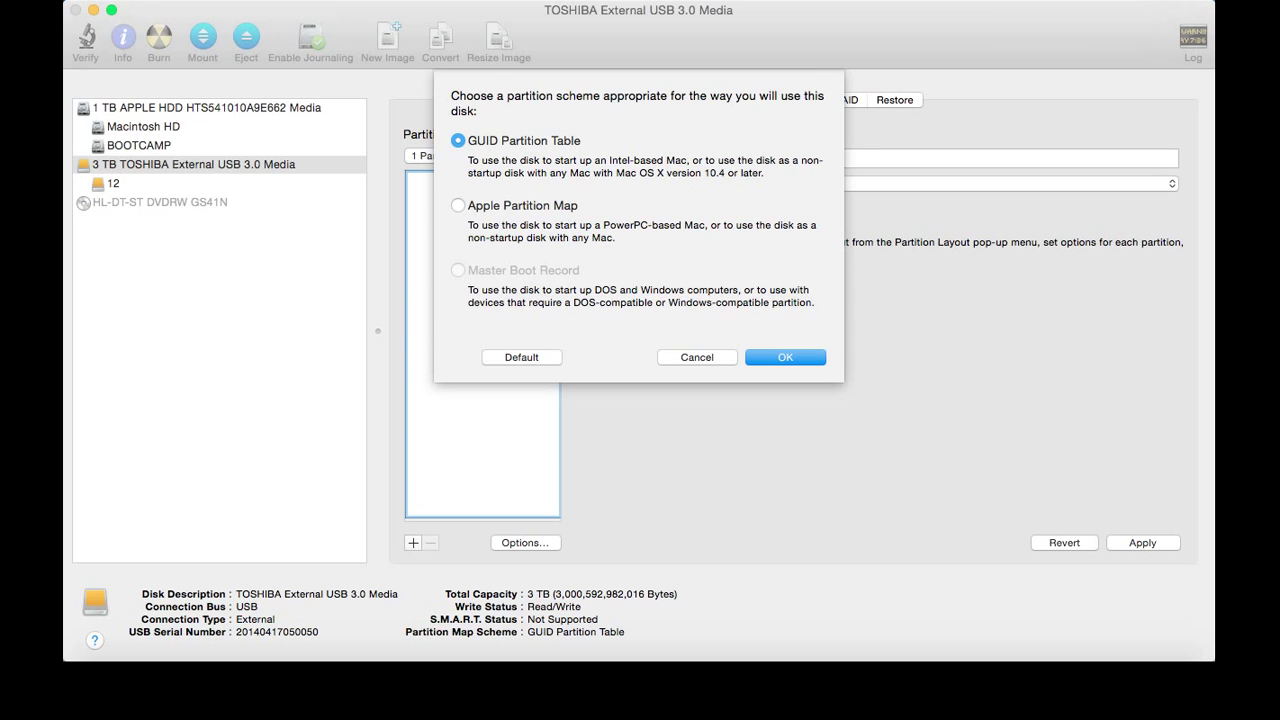
key("Return")
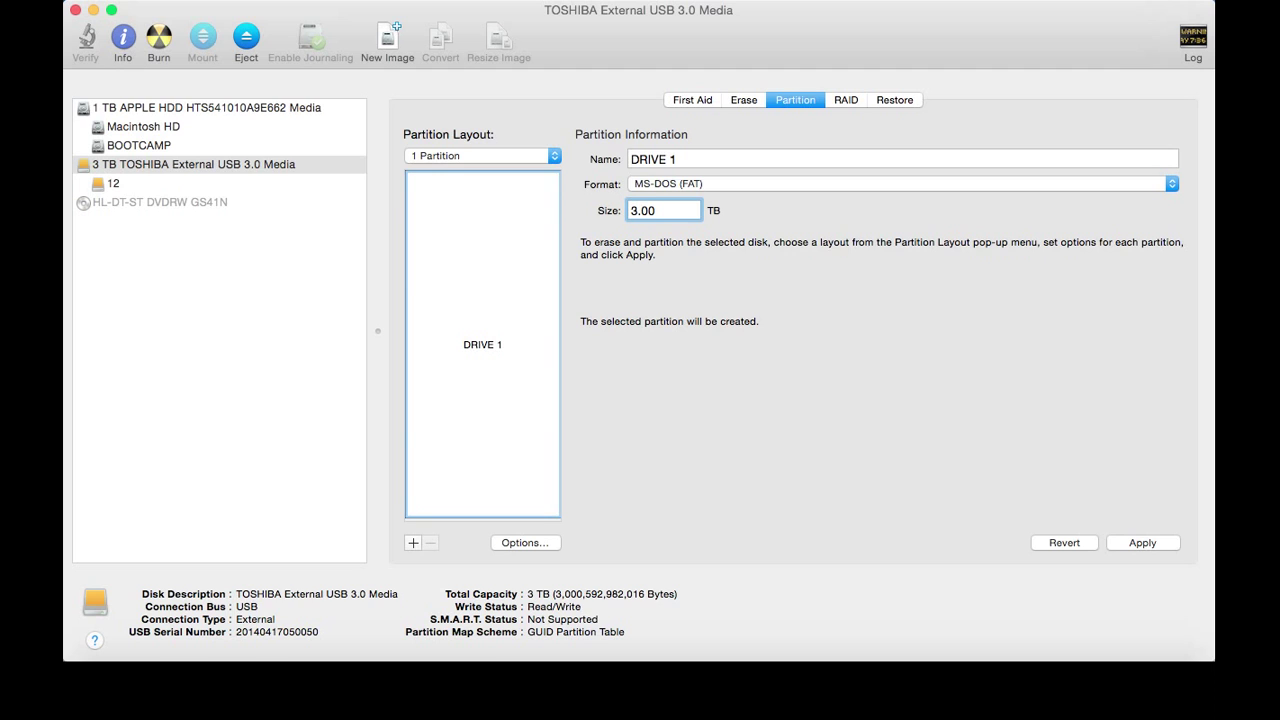
left_click(1142, 542)
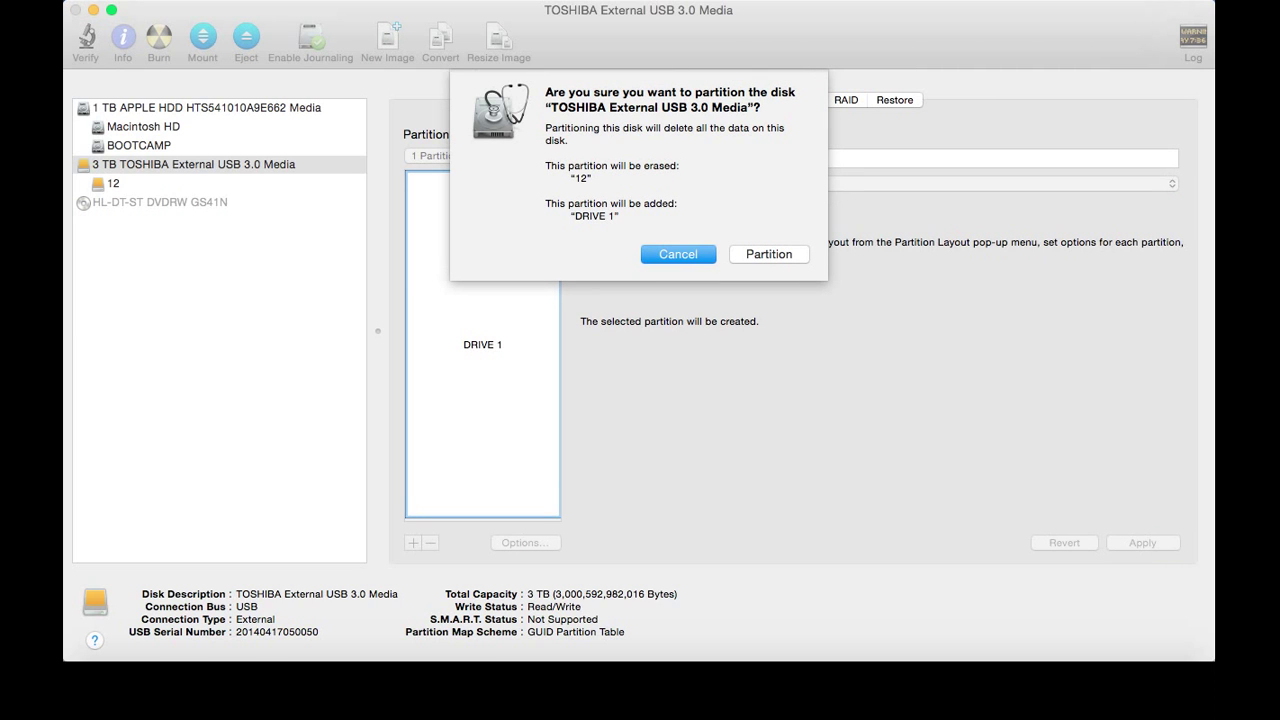
left_click(768, 254)
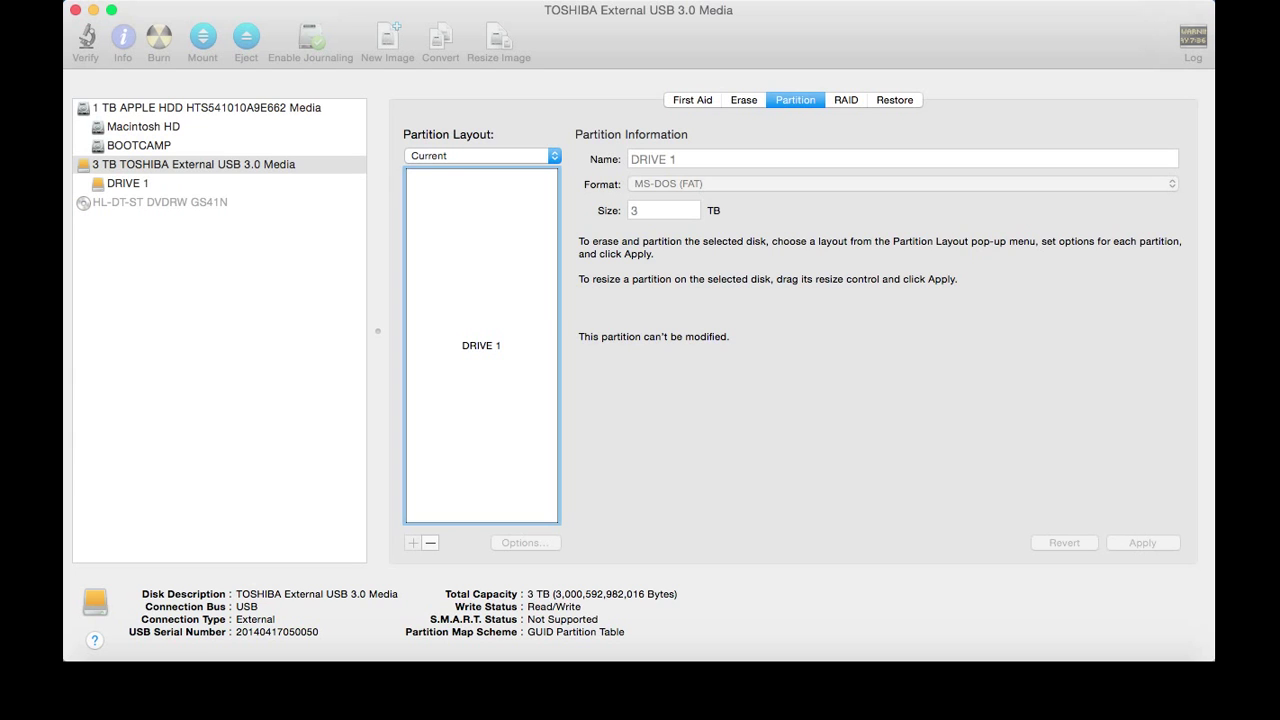
Erase the DRIVE 1 volume in MS-DOS (FAT) format, keeping its name.
left_click(127, 183)
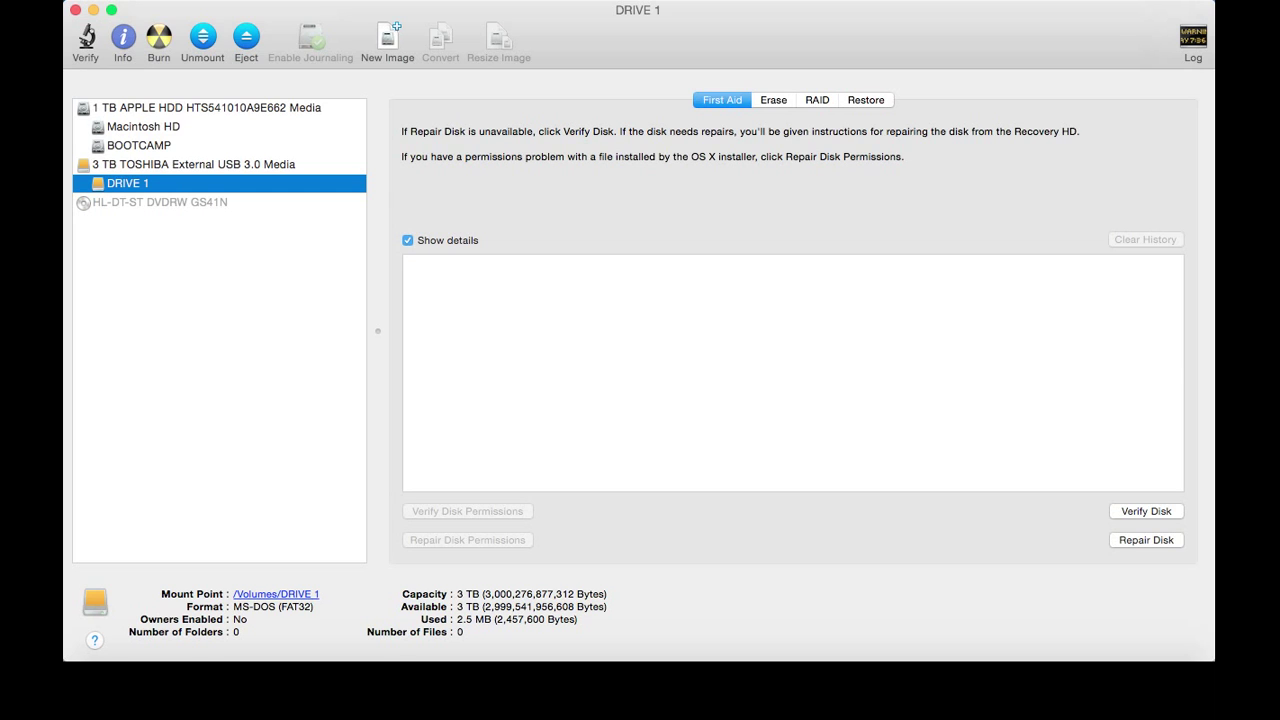
left_click(773, 100)
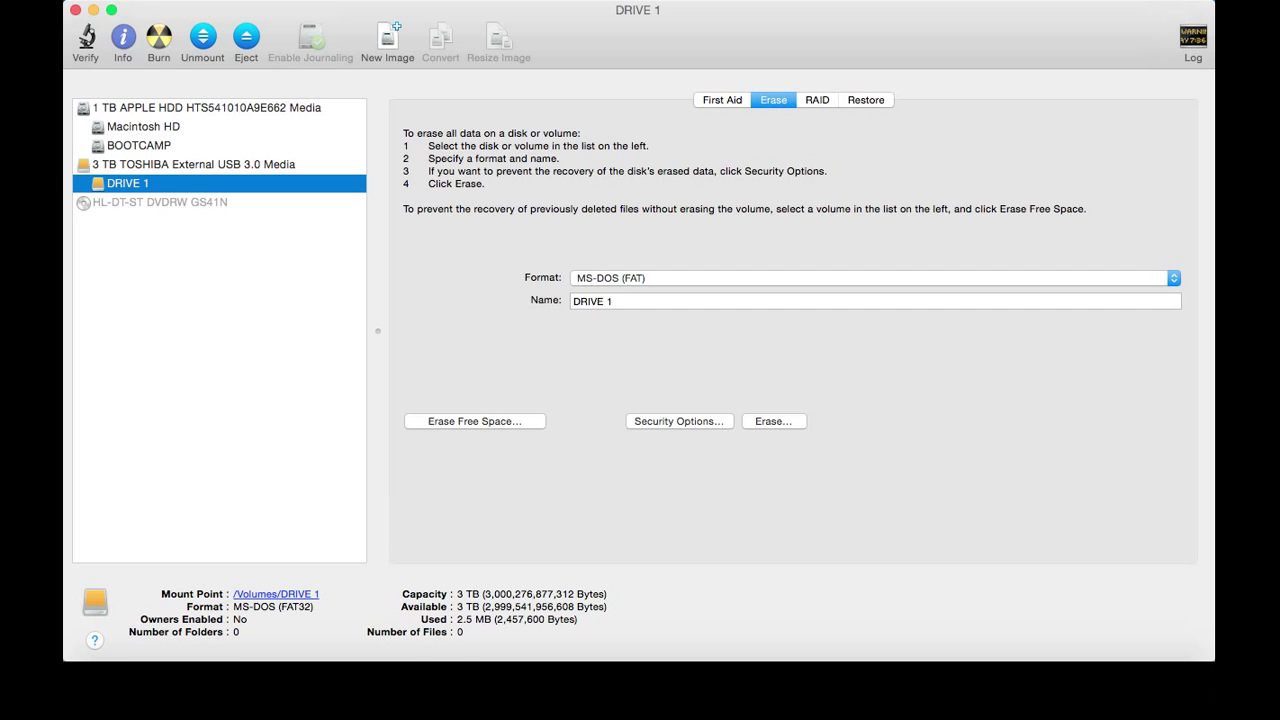
left_click(773, 421)
left_click(773, 177)
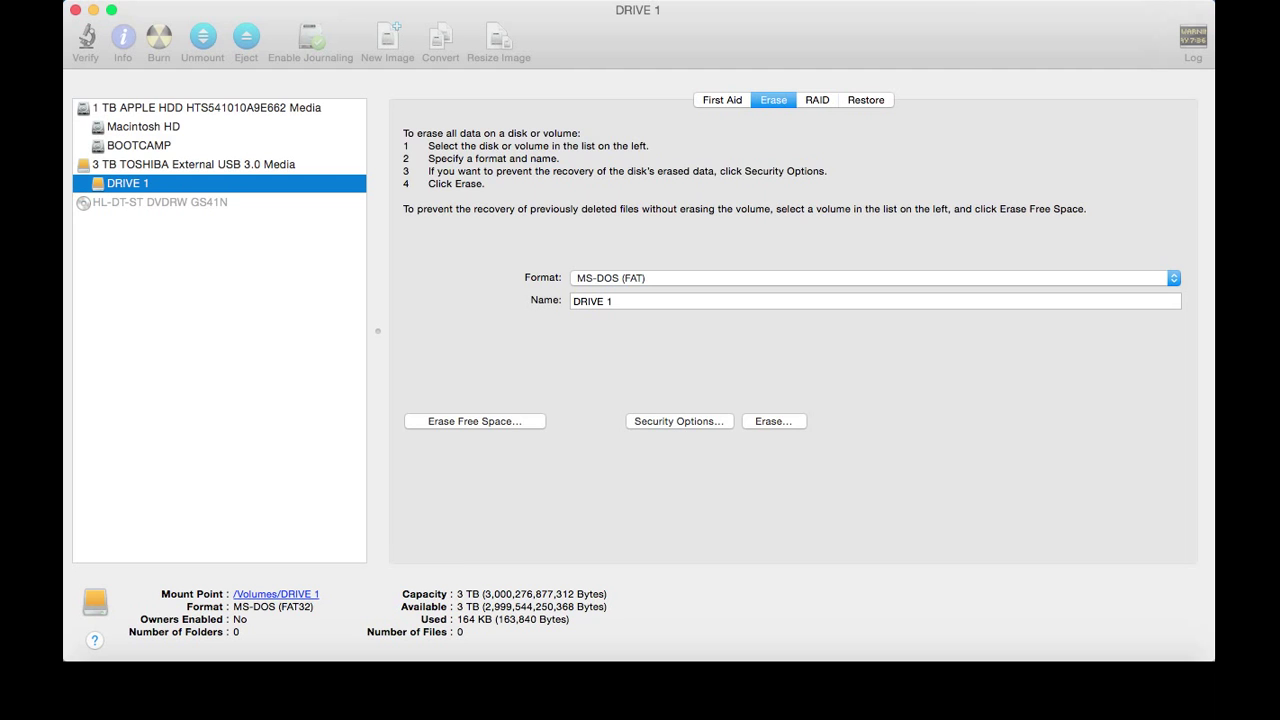
Review the erase formats offered for the whole TOSHIBA disk, then return to the DRIVE 1 volume's erase settings.
left_click(193, 164)
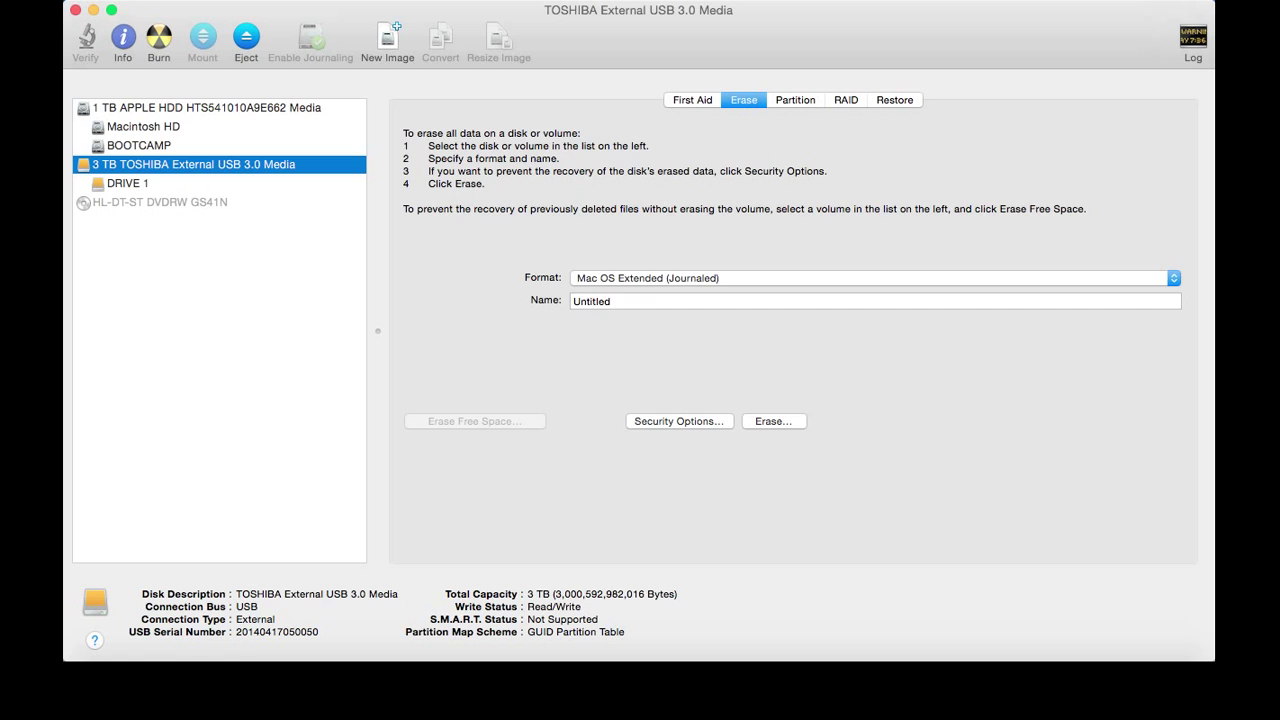
left_click(873, 278)
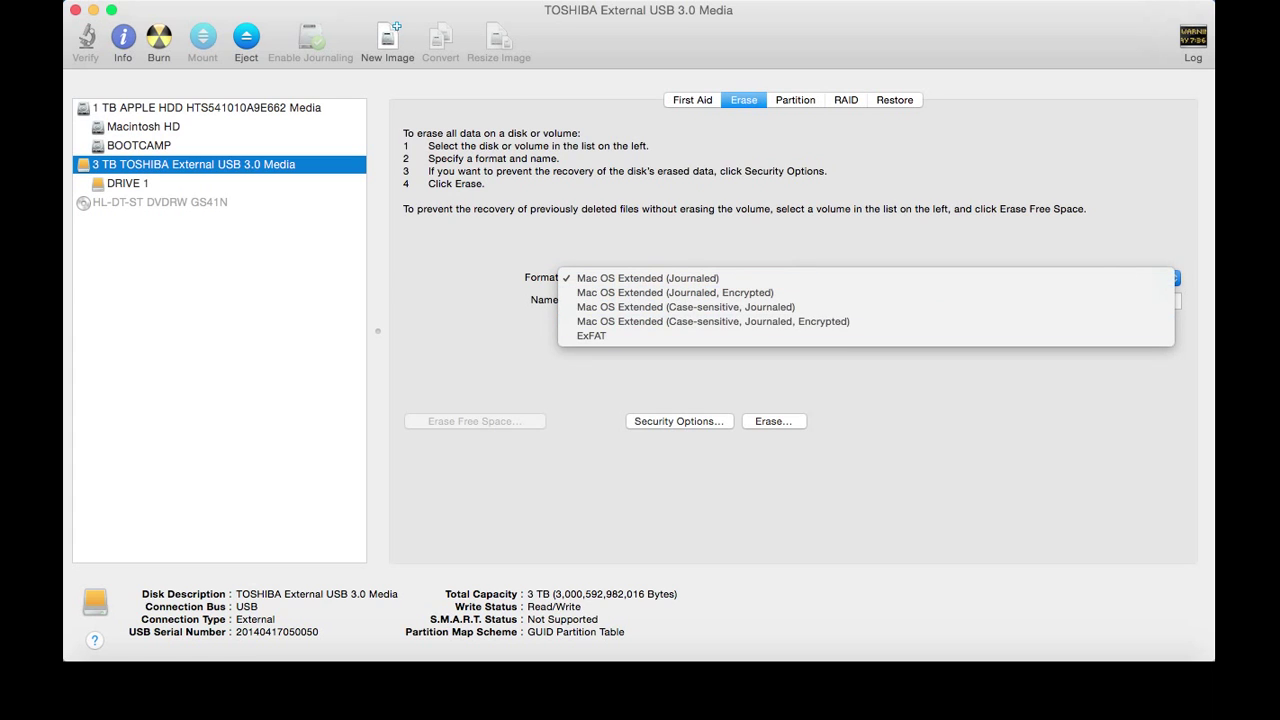
key("Escape")
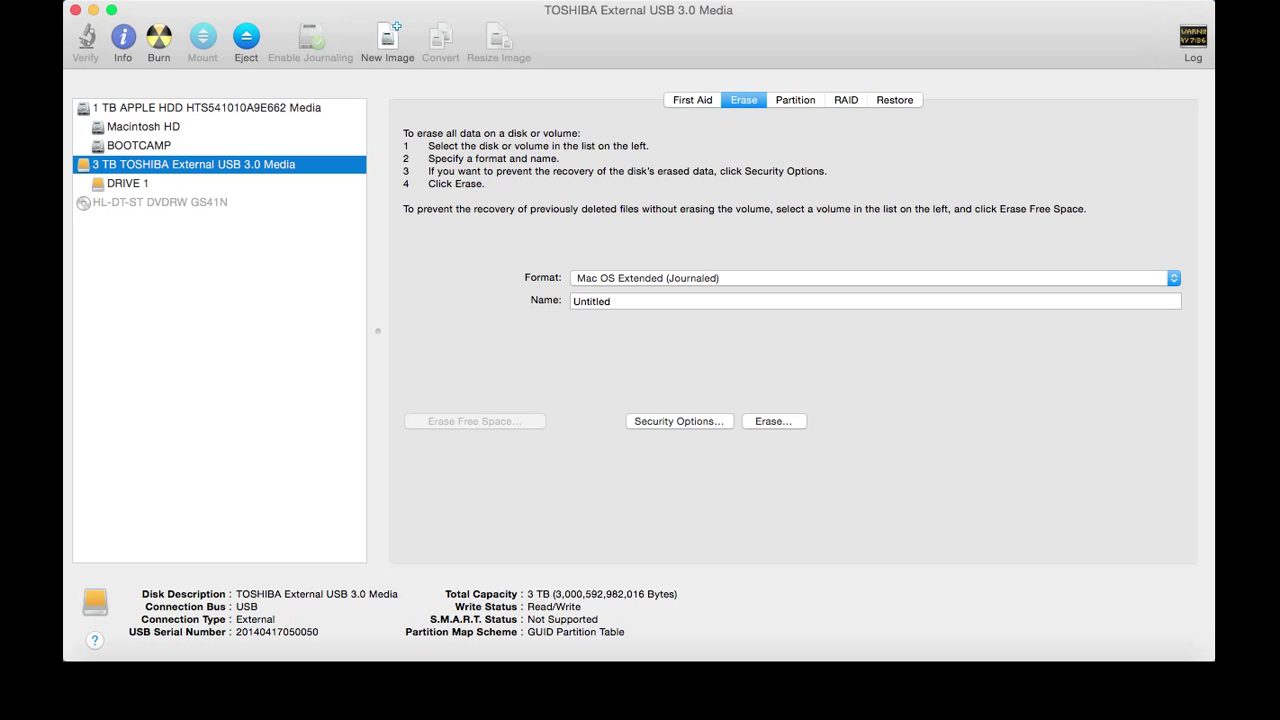
key("space")
key("Return")
left_click(128, 183)
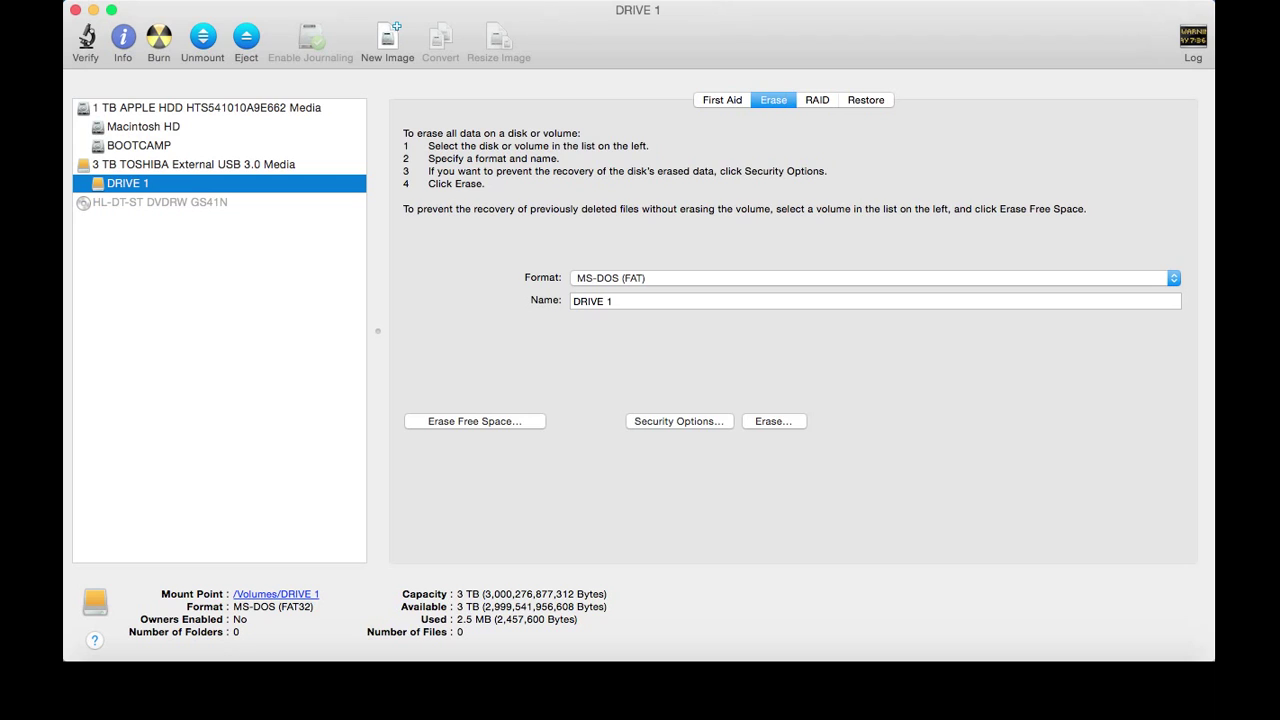